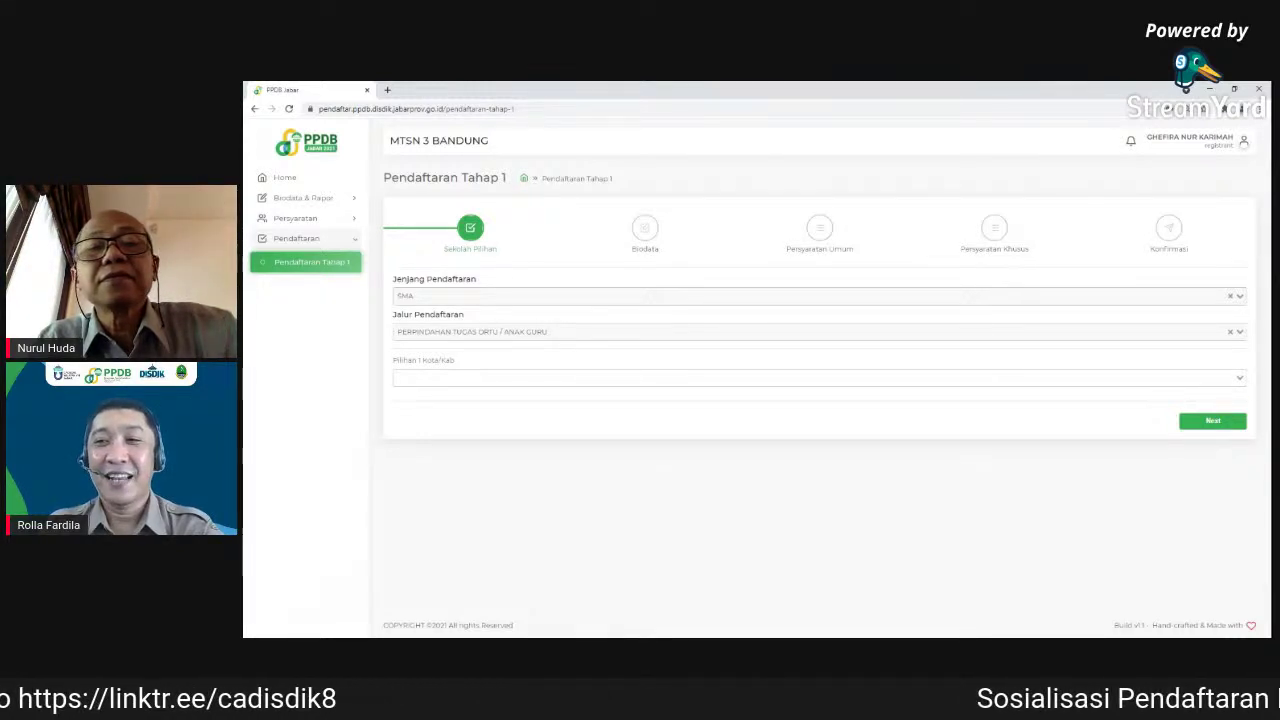
- Set the first choice's Kota/Kab to BANDUNG and the school type to Negeri
click(399, 378)
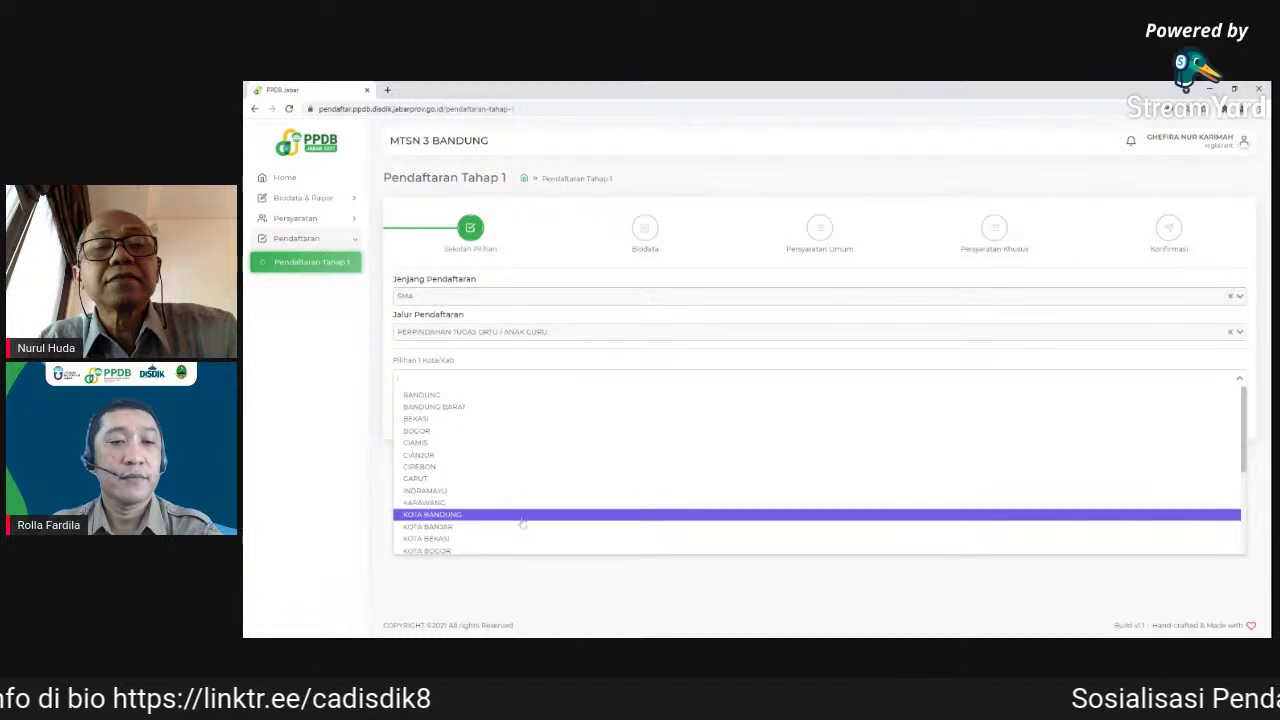
scroll(515, 516, down, 2)
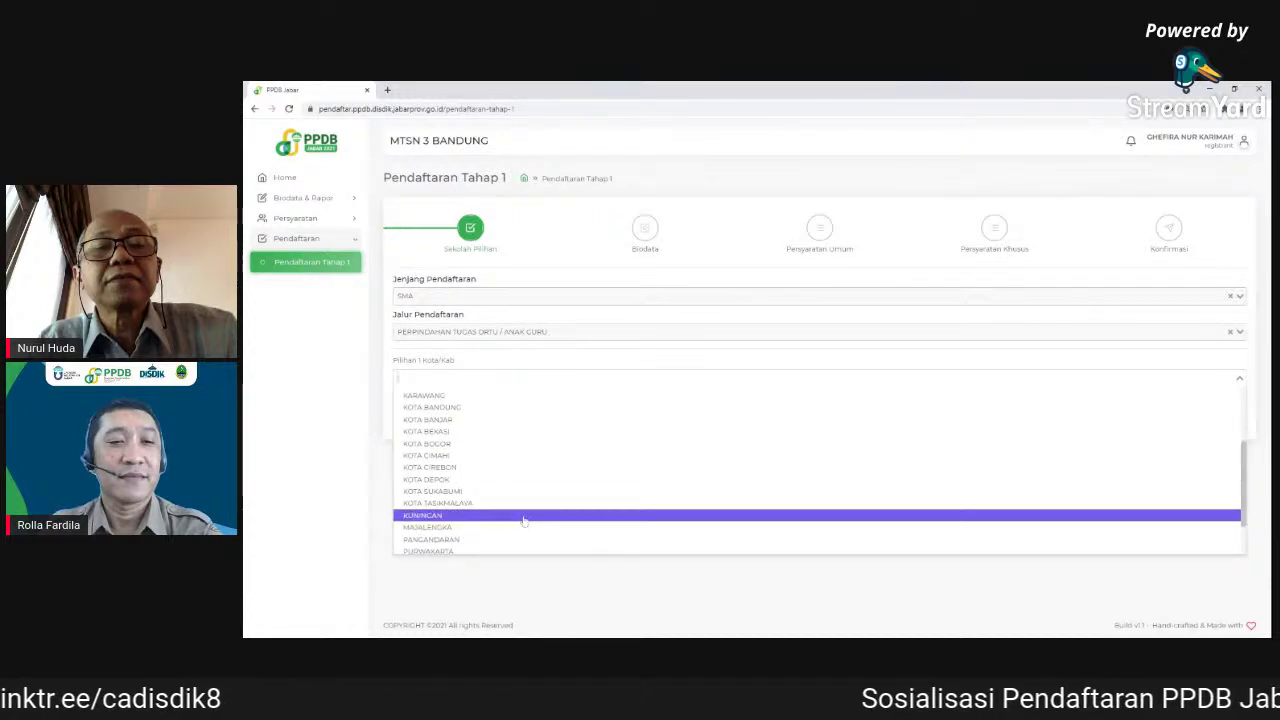
scroll(530, 515, up, 2)
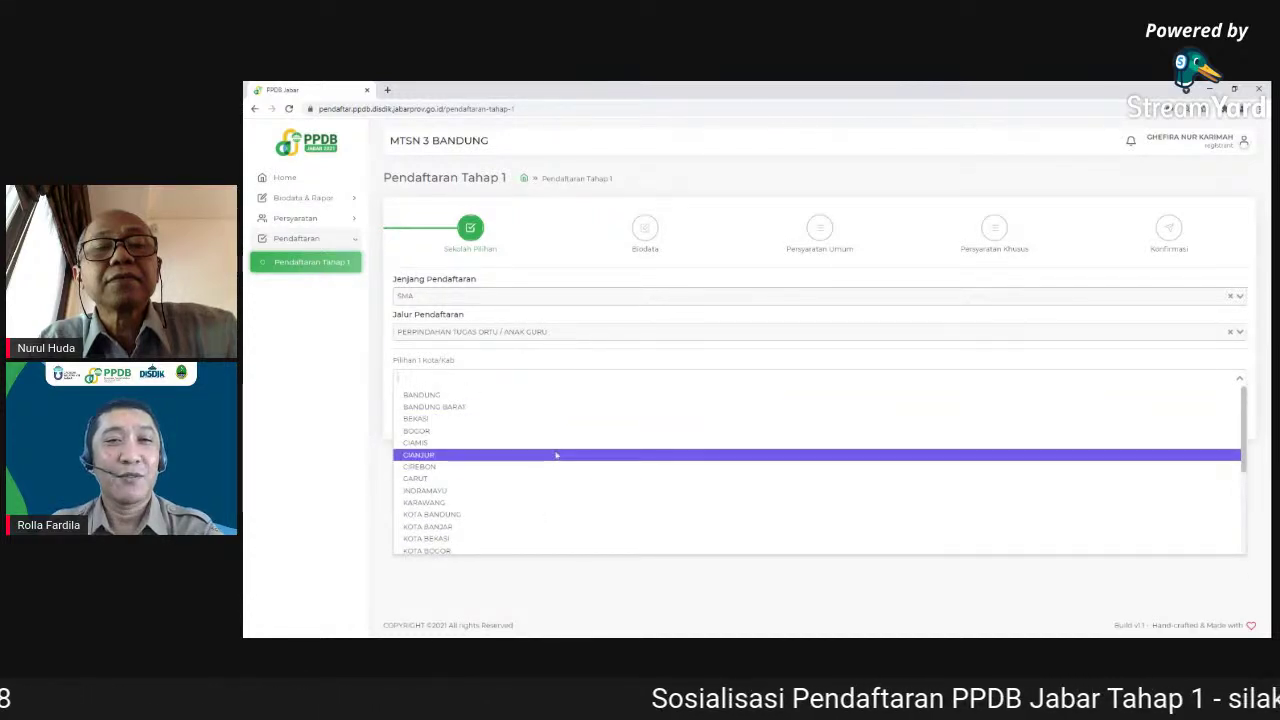
click(435, 396)
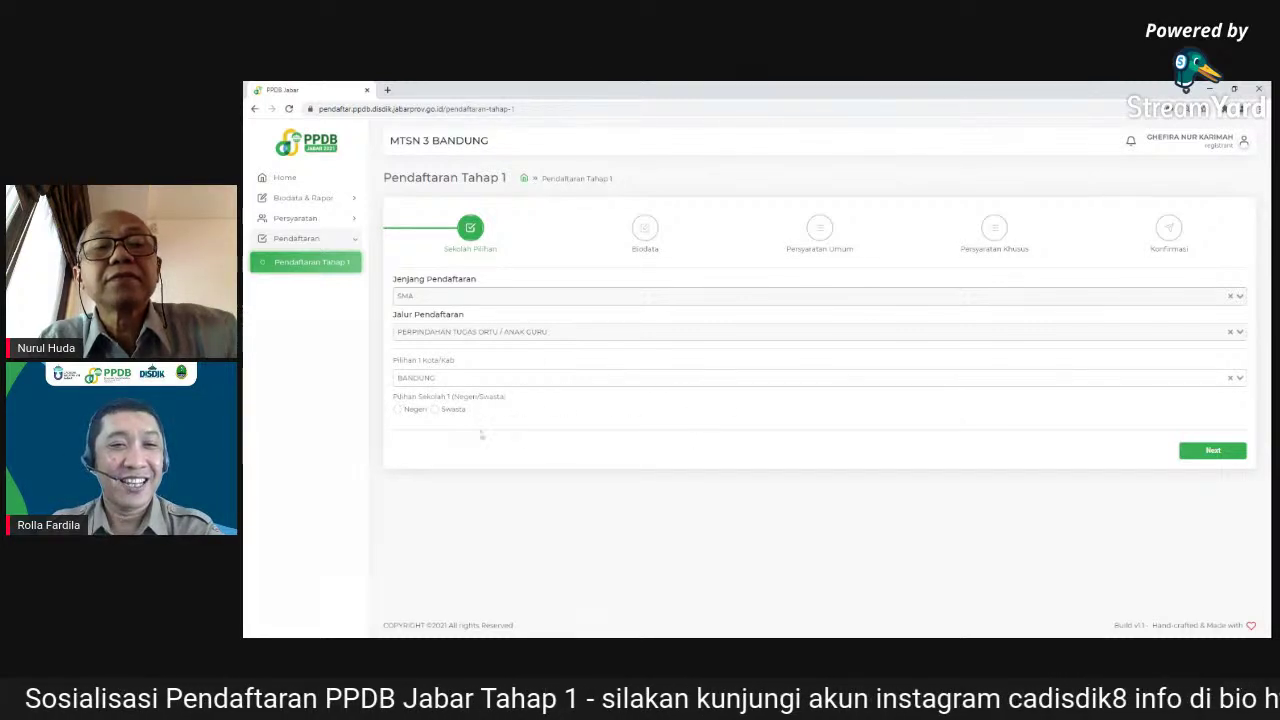
click(397, 410)
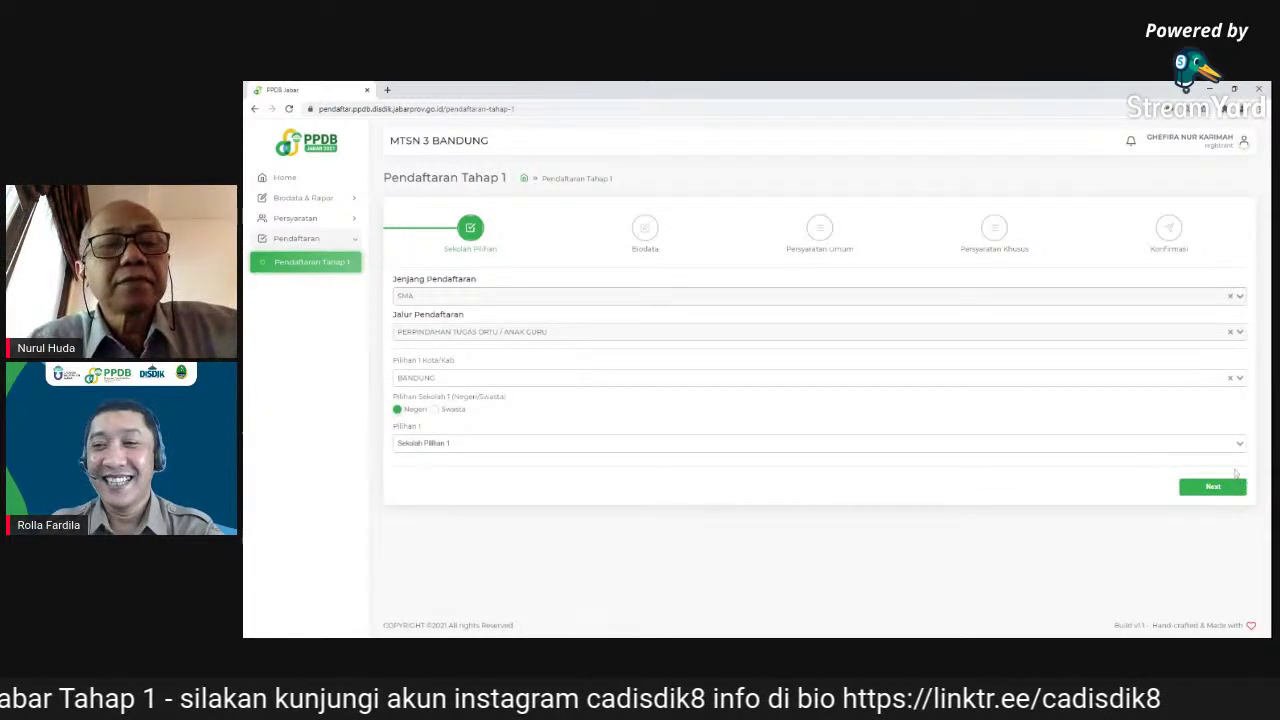
click(820, 443)
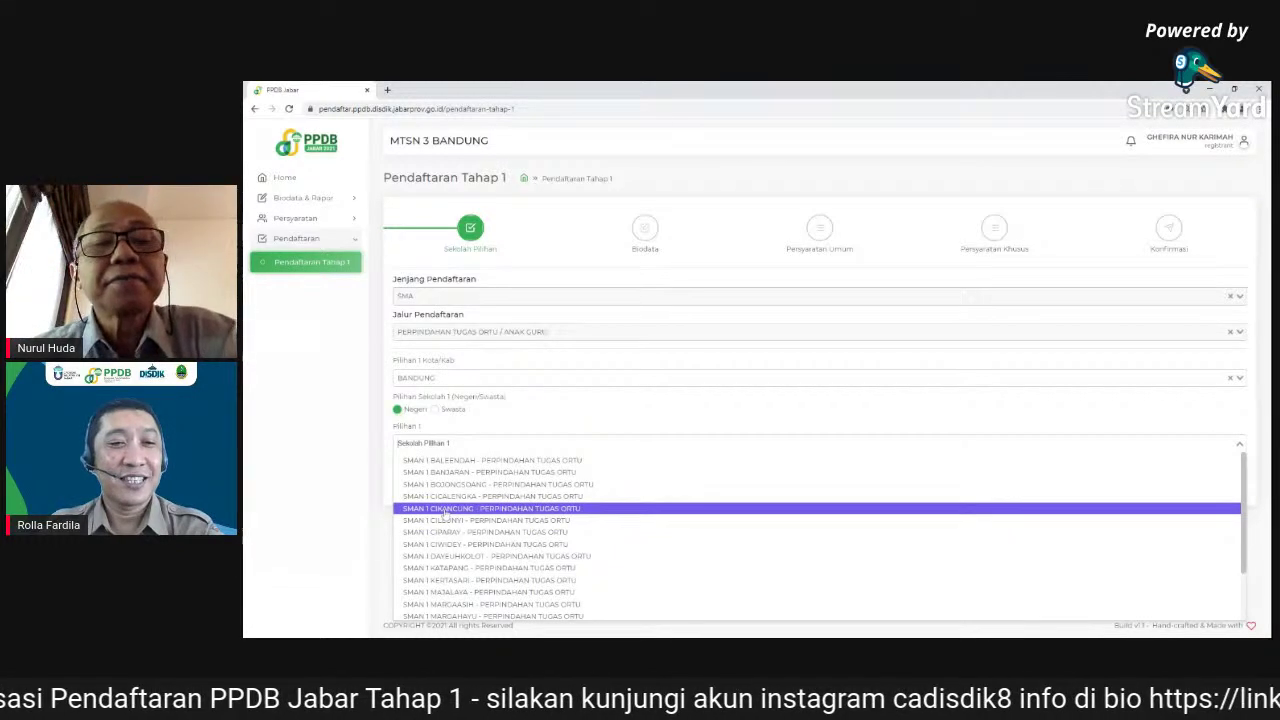
- Choose SMAN 1 CIKANCUNG - PERPINDAHAN TUGAS ORTU as Pilihan 1, leaving the Pilihan 2 city empty
click(444, 510)
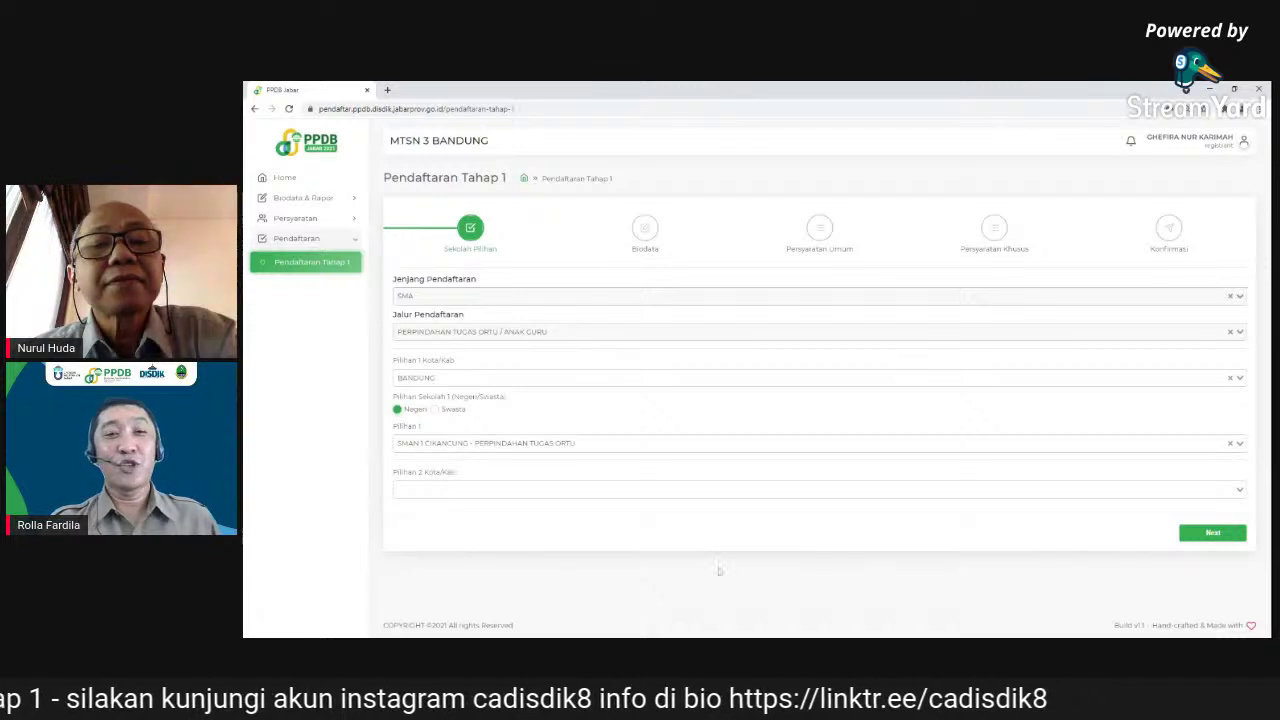
click(1012, 489)
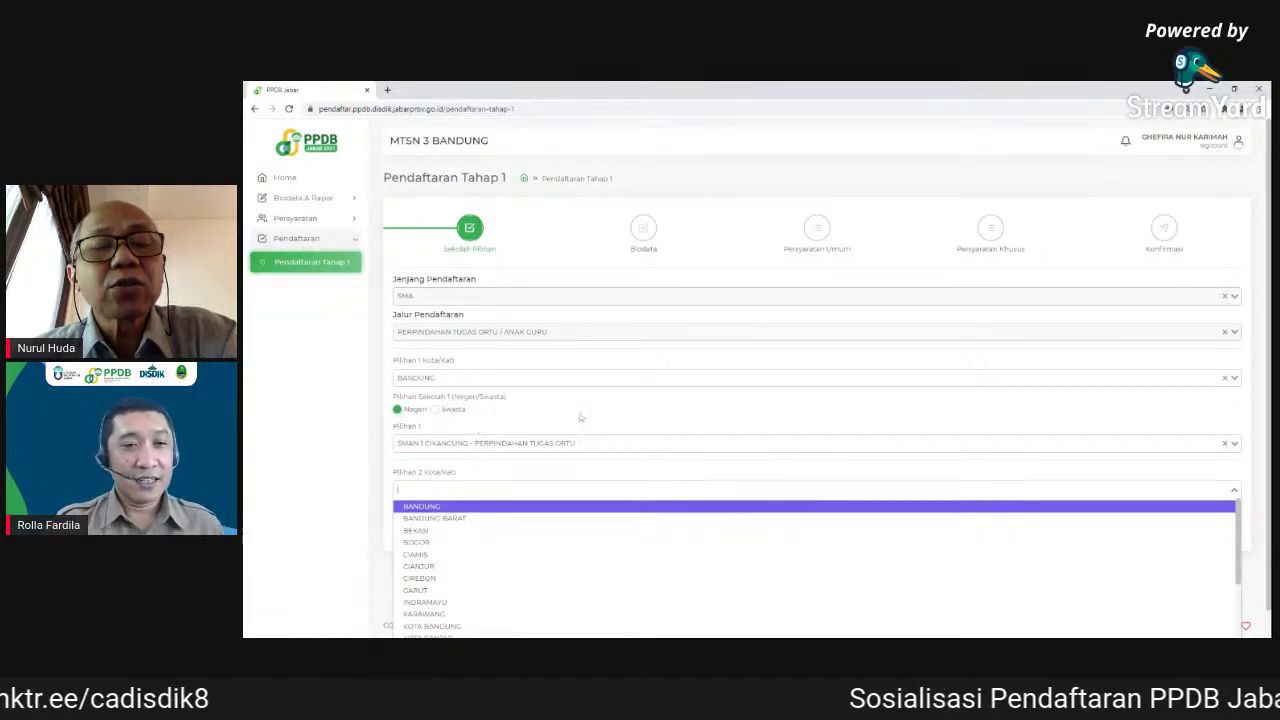
click(478, 426)
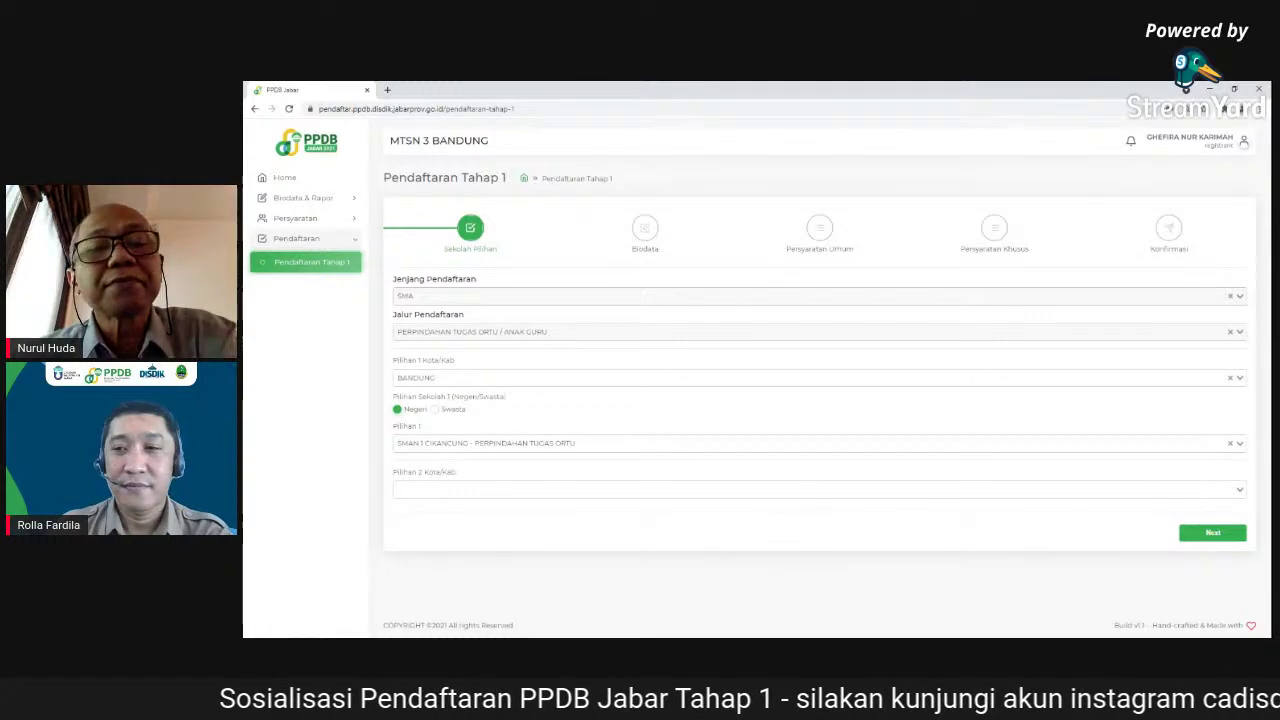
click(1165, 443)
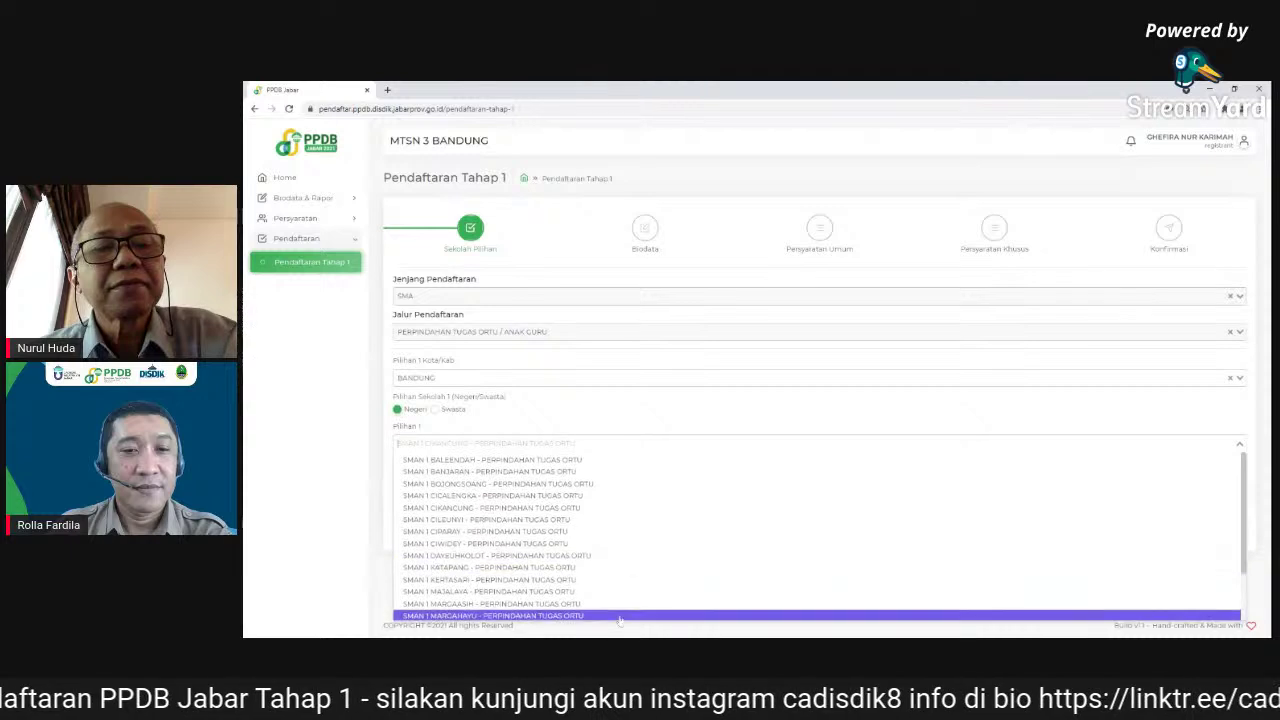
scroll(637, 585, down, 2)
scroll(650, 560, up, 3)
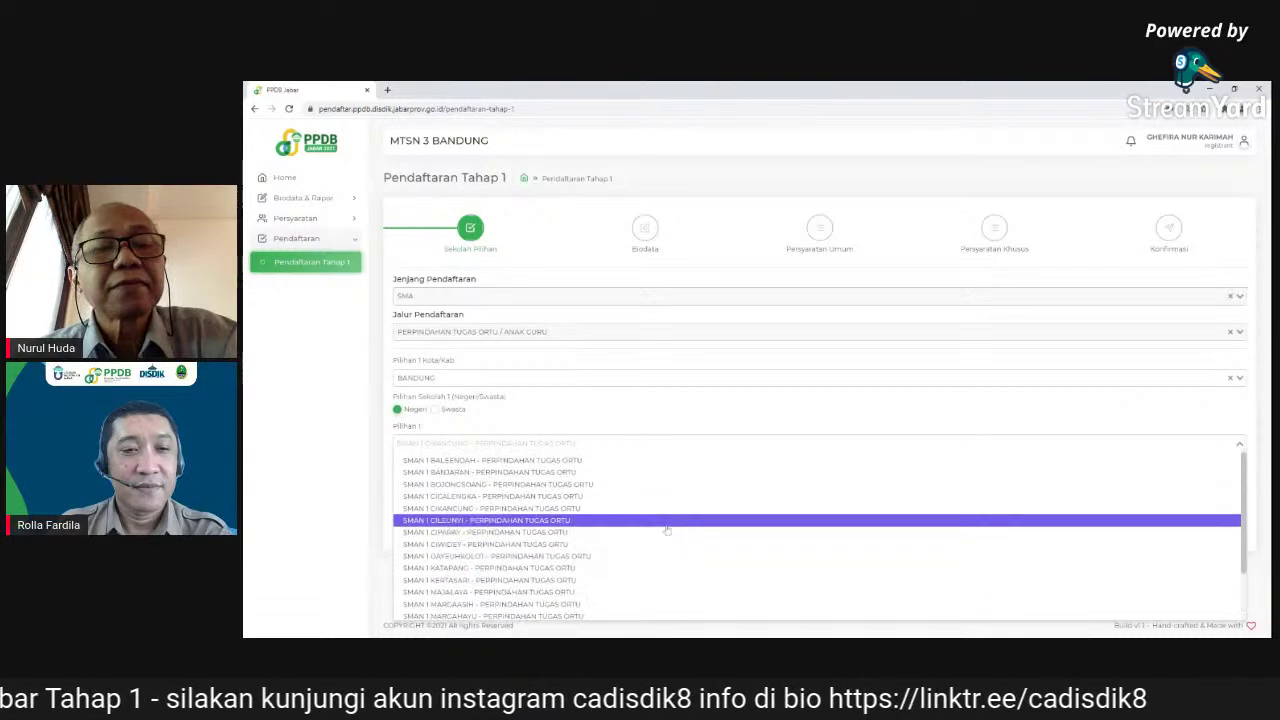
click(695, 406)
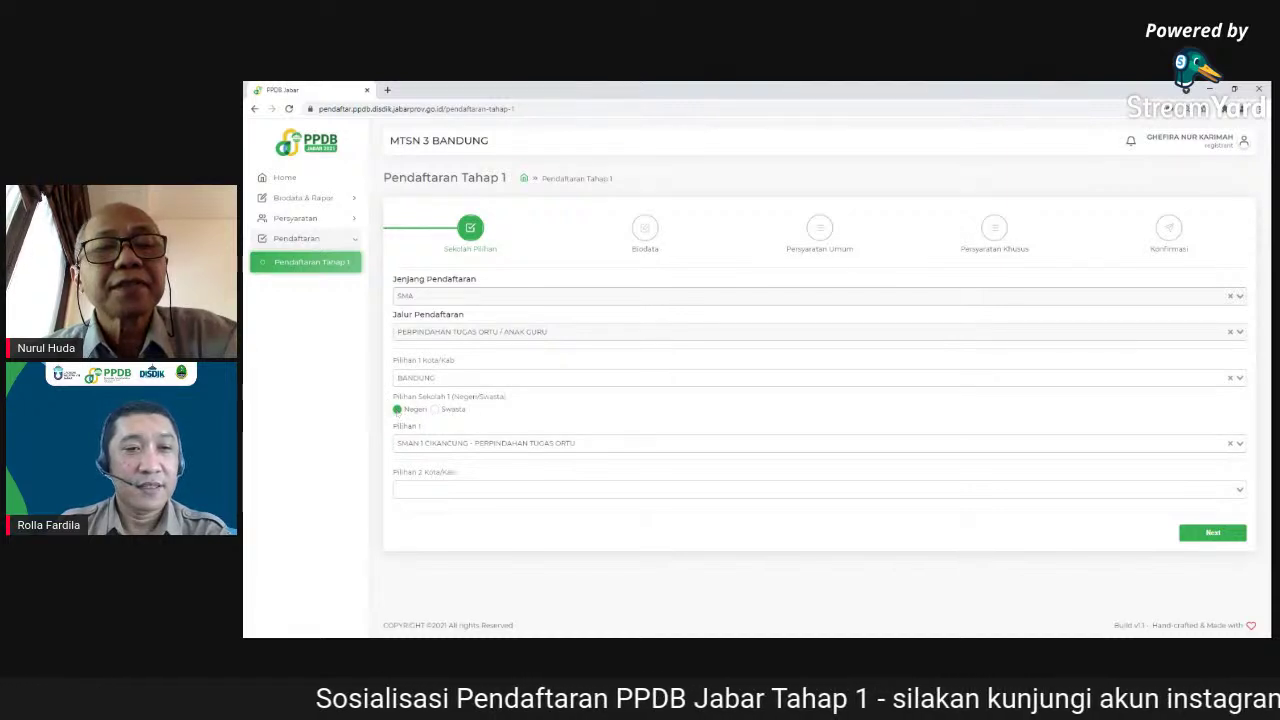
- Set the second choice's Kota/Kab to BANDUNG and the school type to Swasta
click(425, 489)
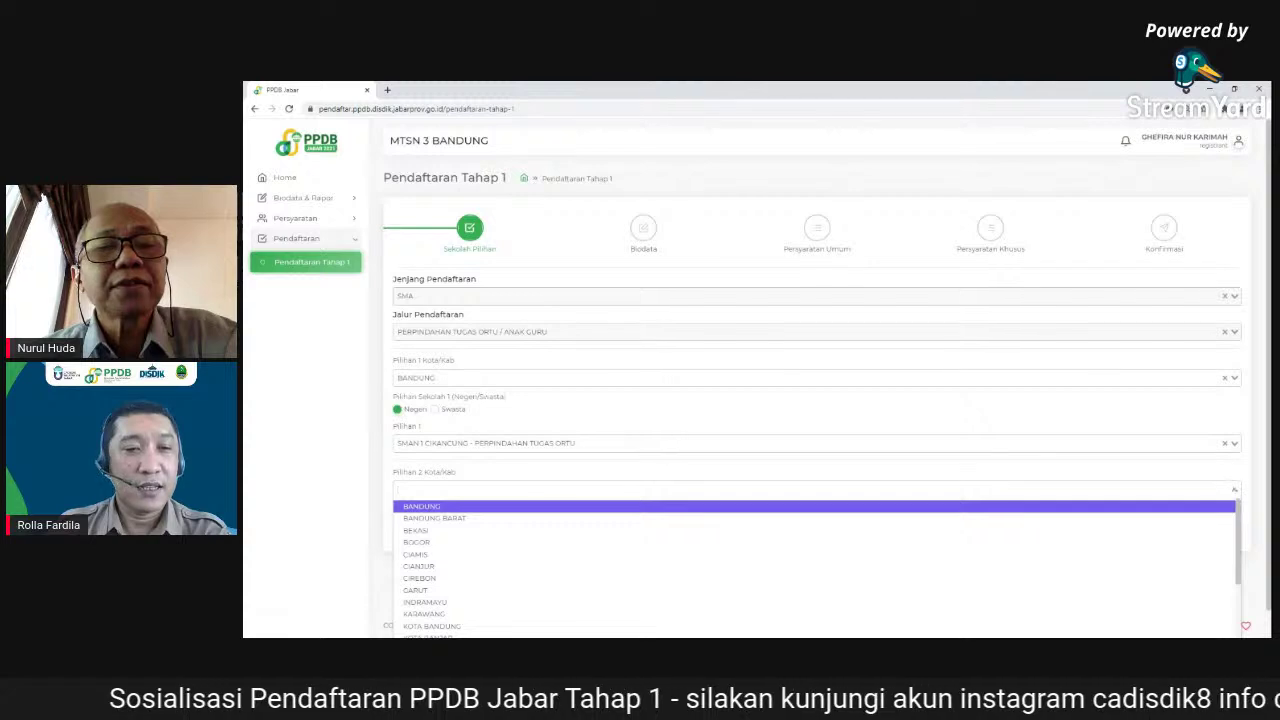
click(437, 507)
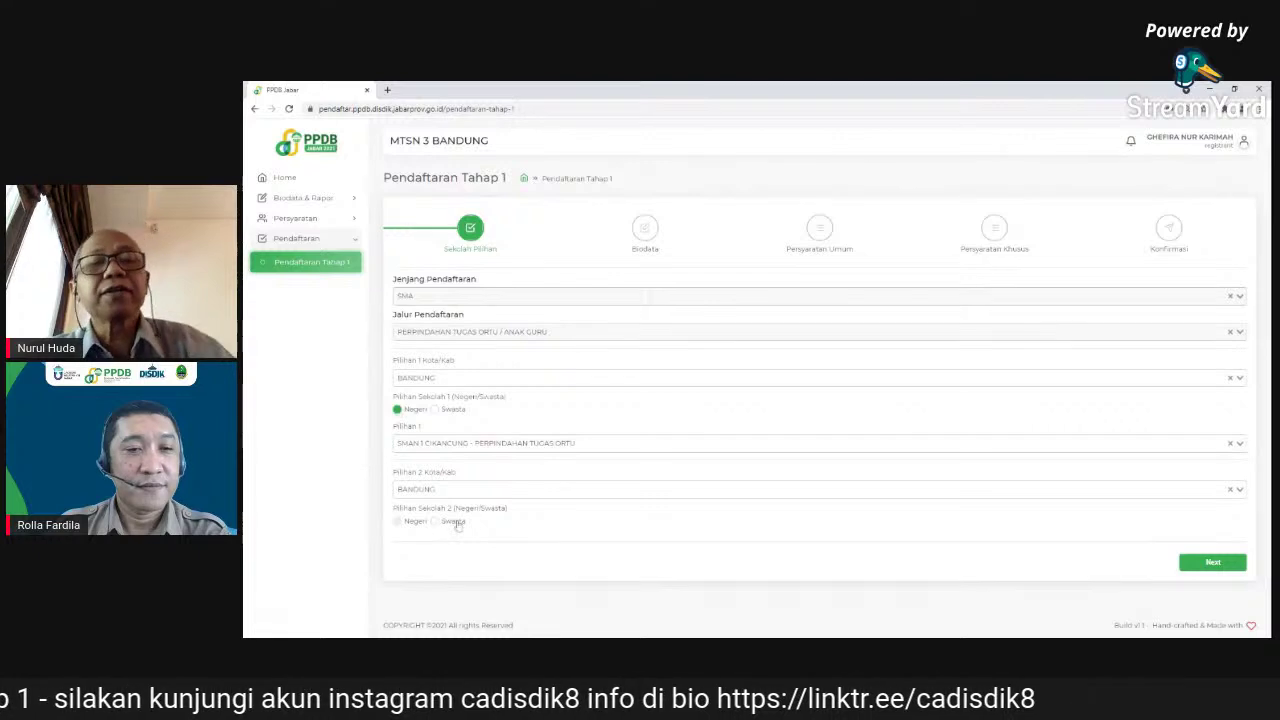
click(435, 522)
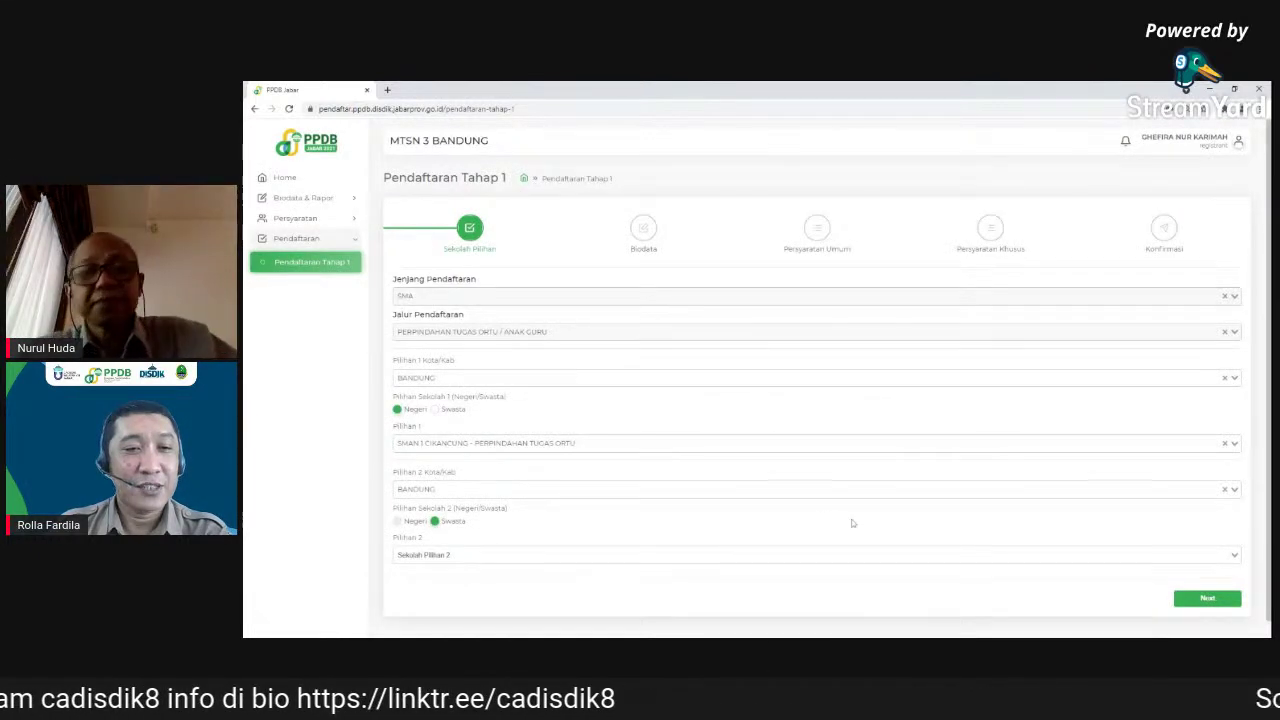
scroll(850, 525, down, 1)
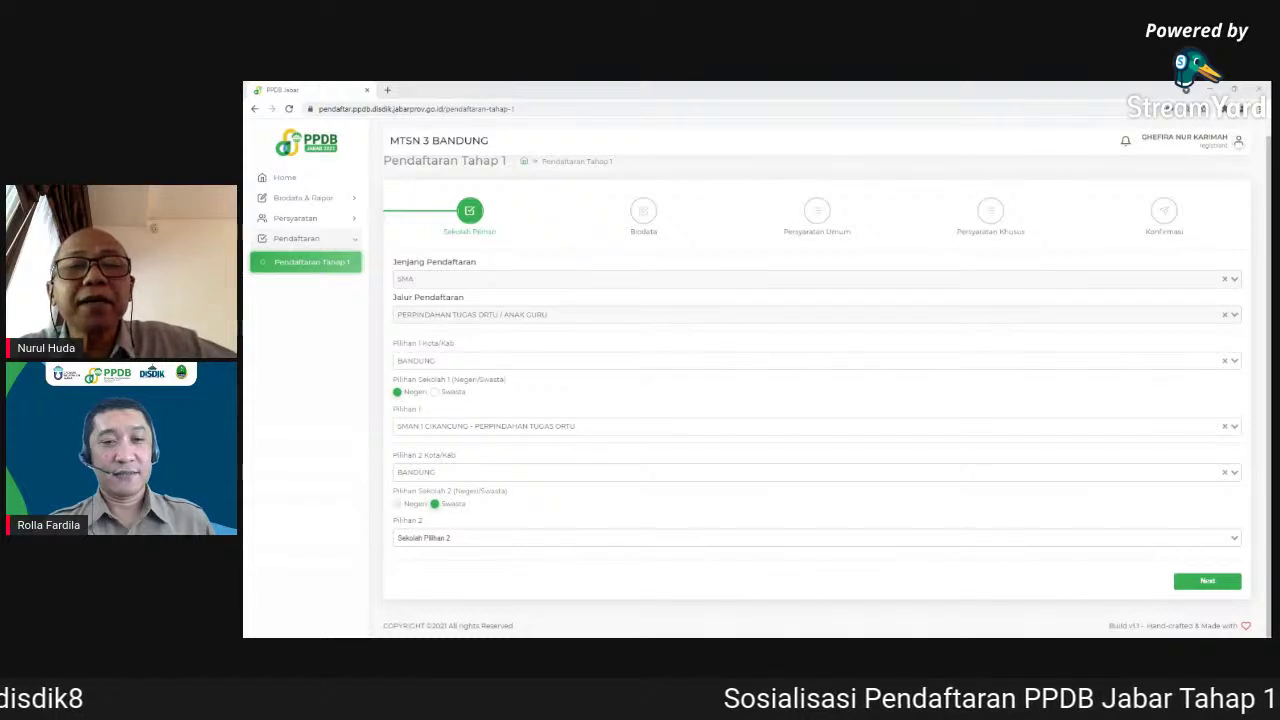
- Select SMA SAPTA DHARMA PERPINDAHAN TUGAS ORTU as Pilihan 2 and continue to Biodata
click(550, 538)
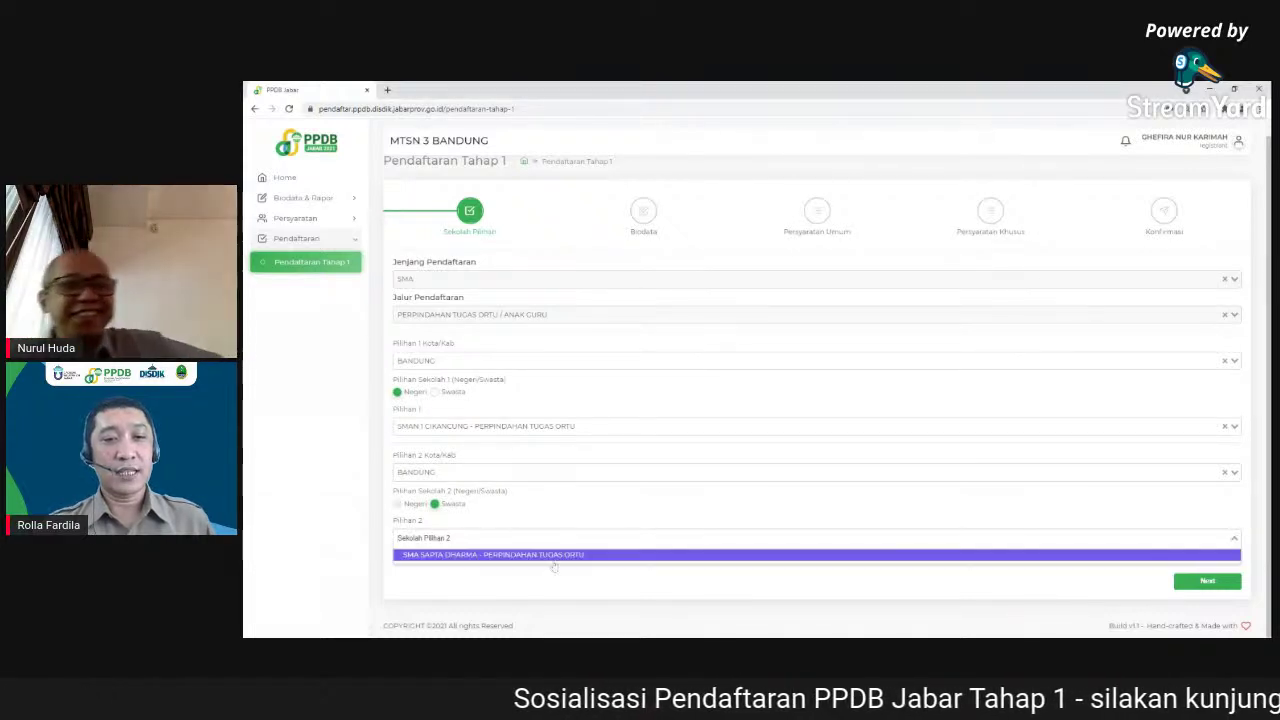
click(648, 509)
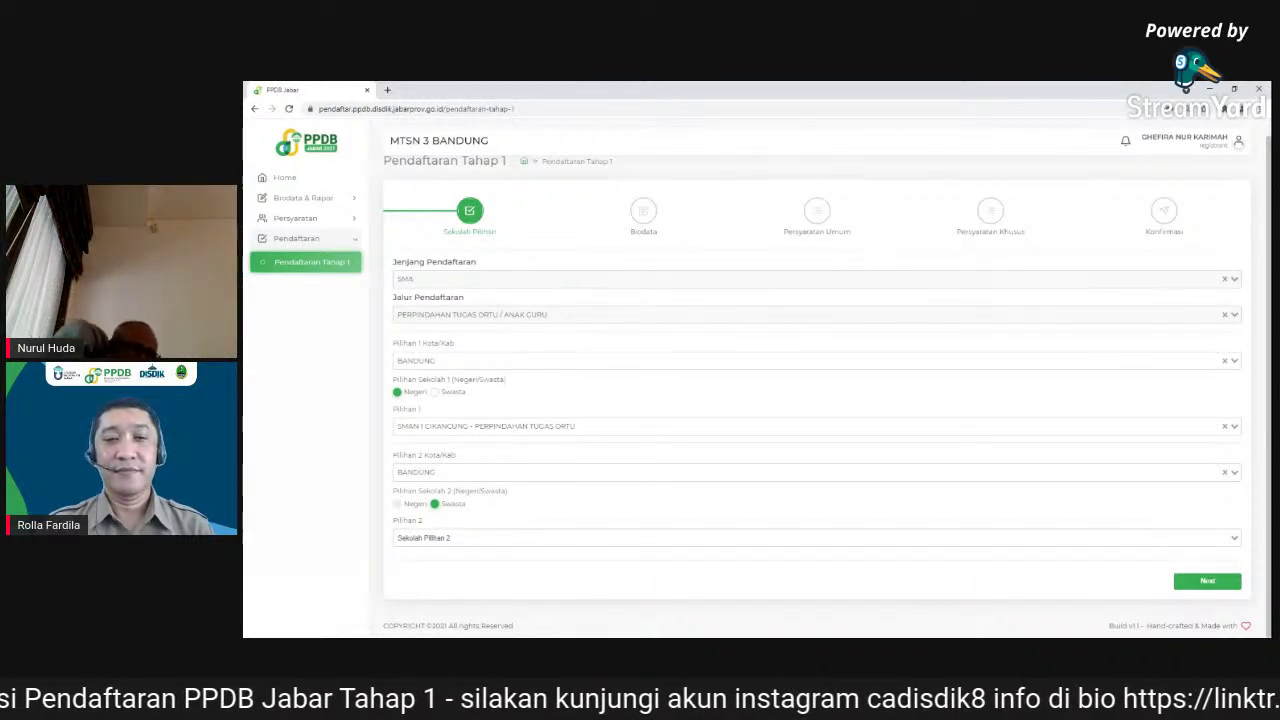
click(510, 538)
click(510, 557)
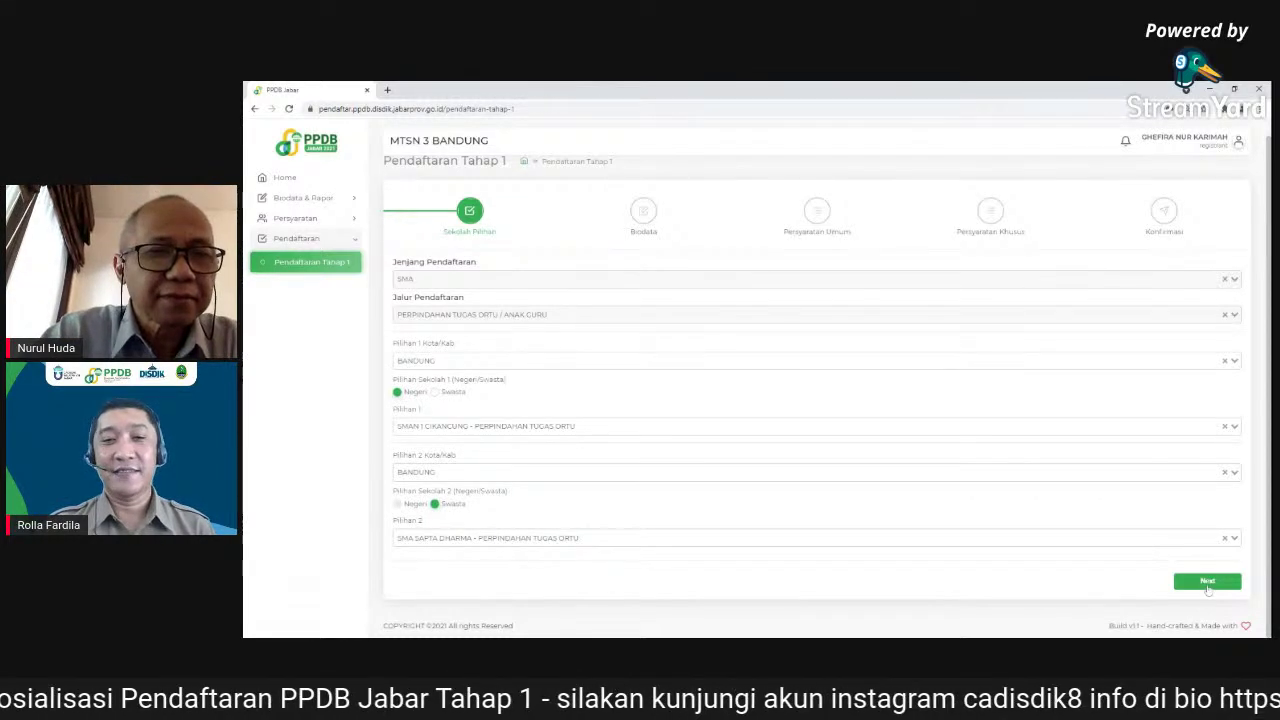
click(1208, 582)
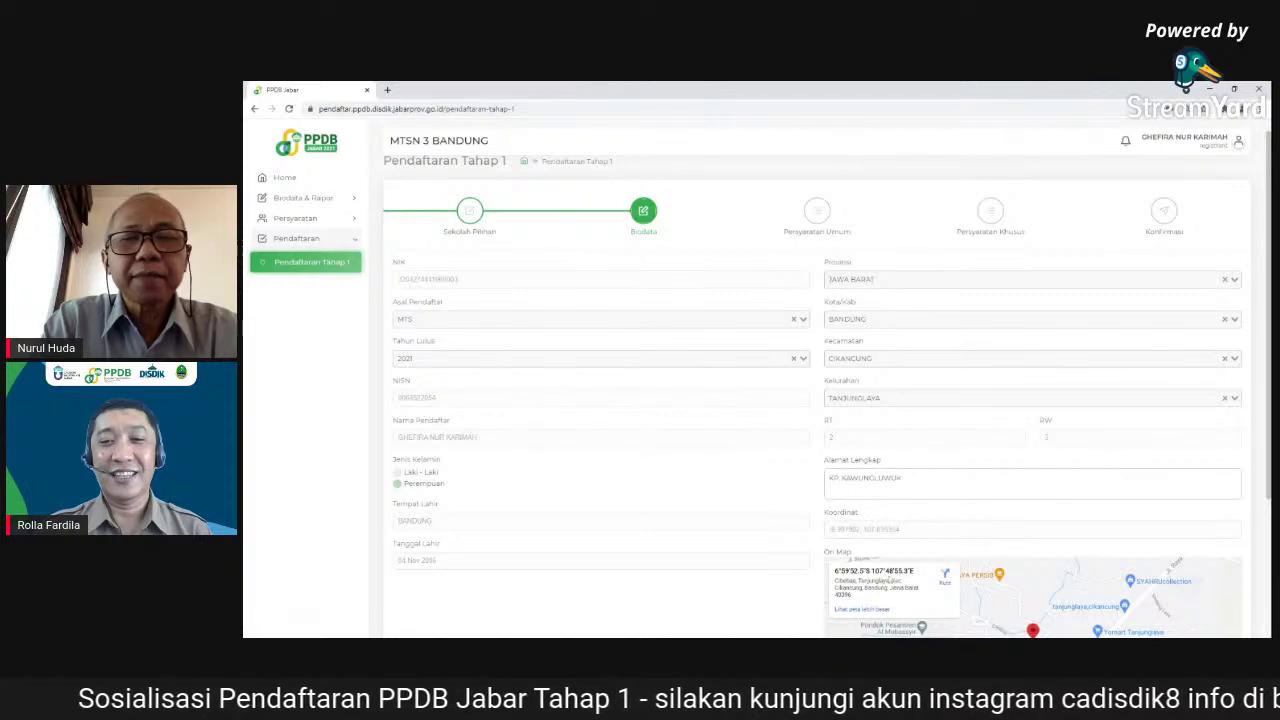
- Tick 'Biodata dan titik koordinat tempat tinggal sudah sesuai' and go on to the general requirements
scroll(958, 450, down, 2)
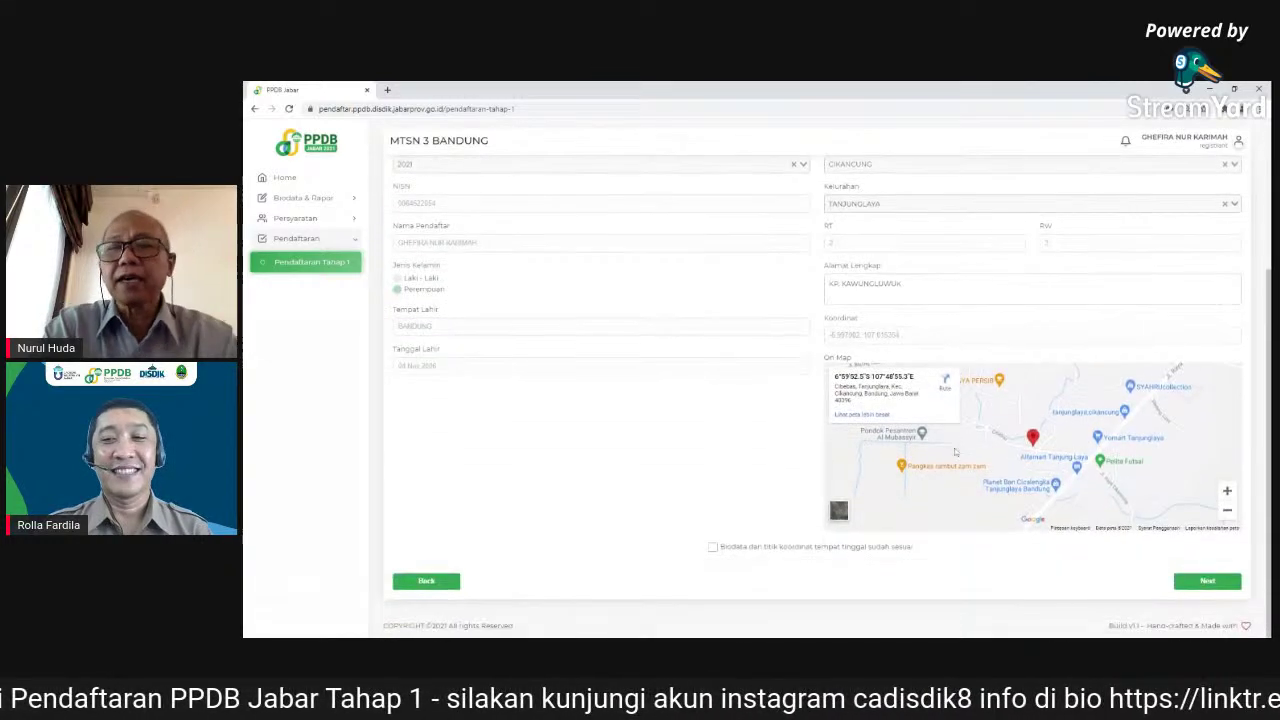
scroll(609, 449, up, 2)
scroll(720, 495, down, 2)
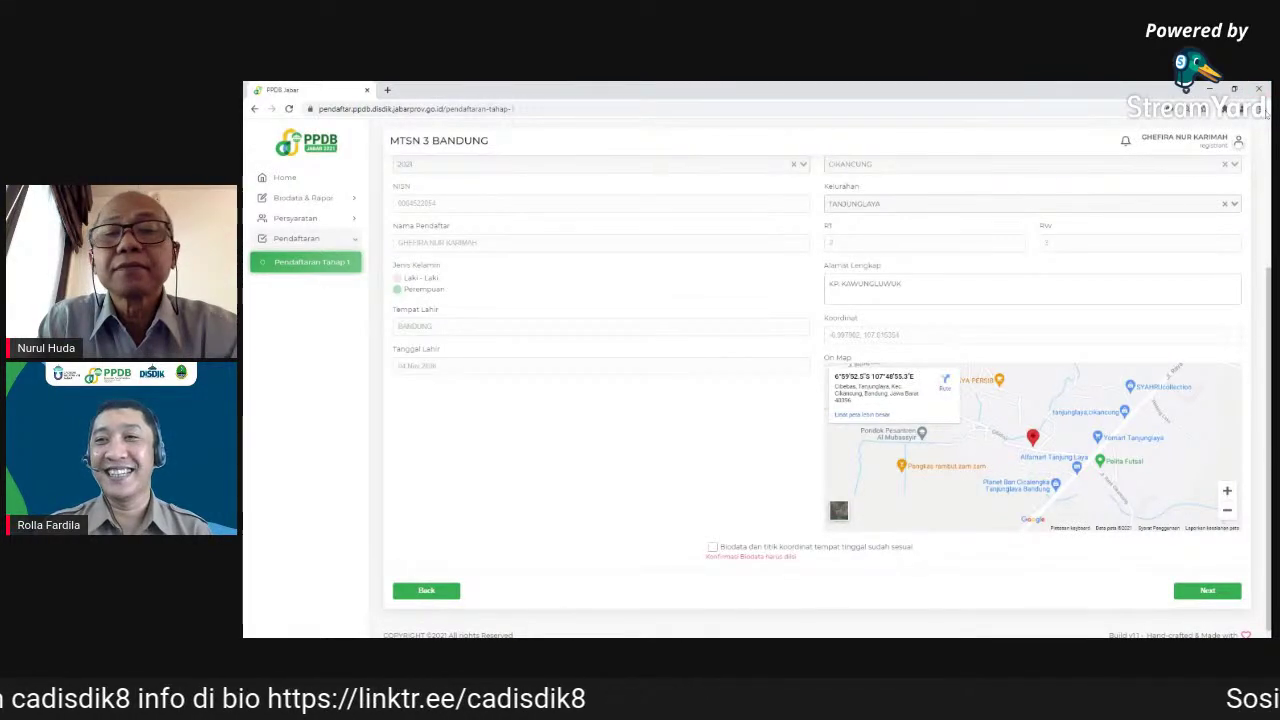
key(ctrl+minus)
key(ctrl+minus)
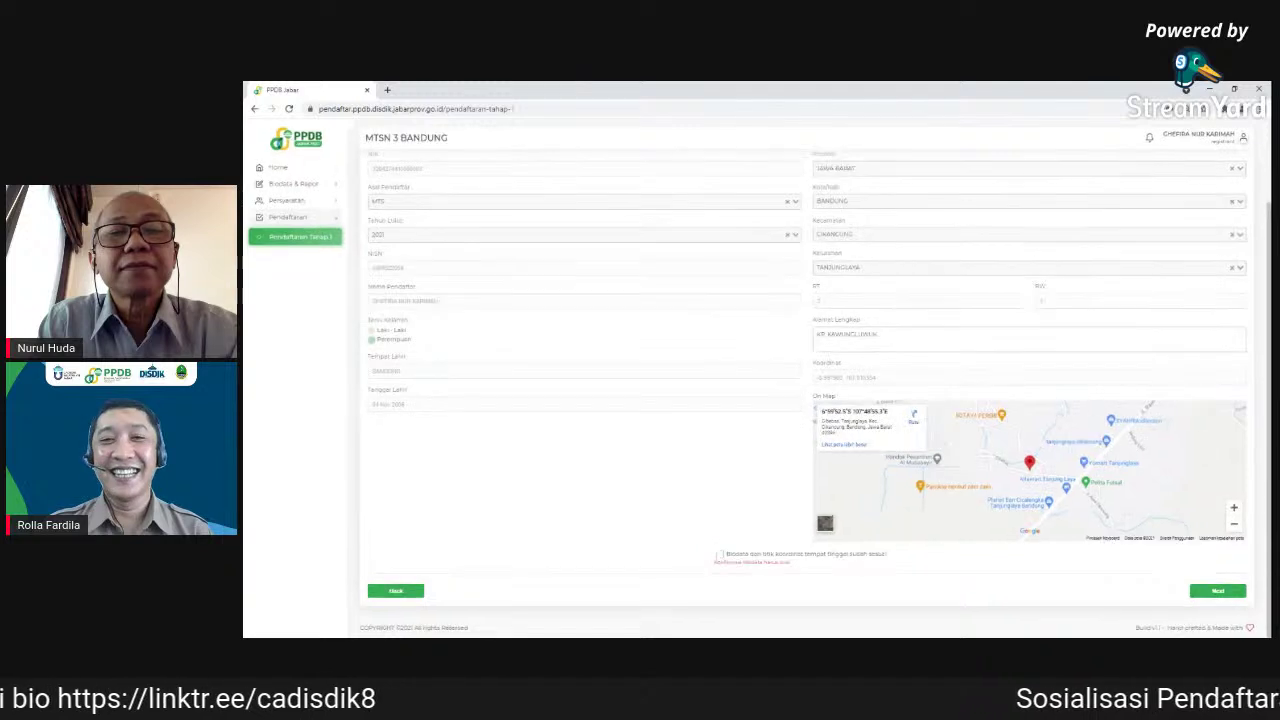
scroll(399, 470, up, 3)
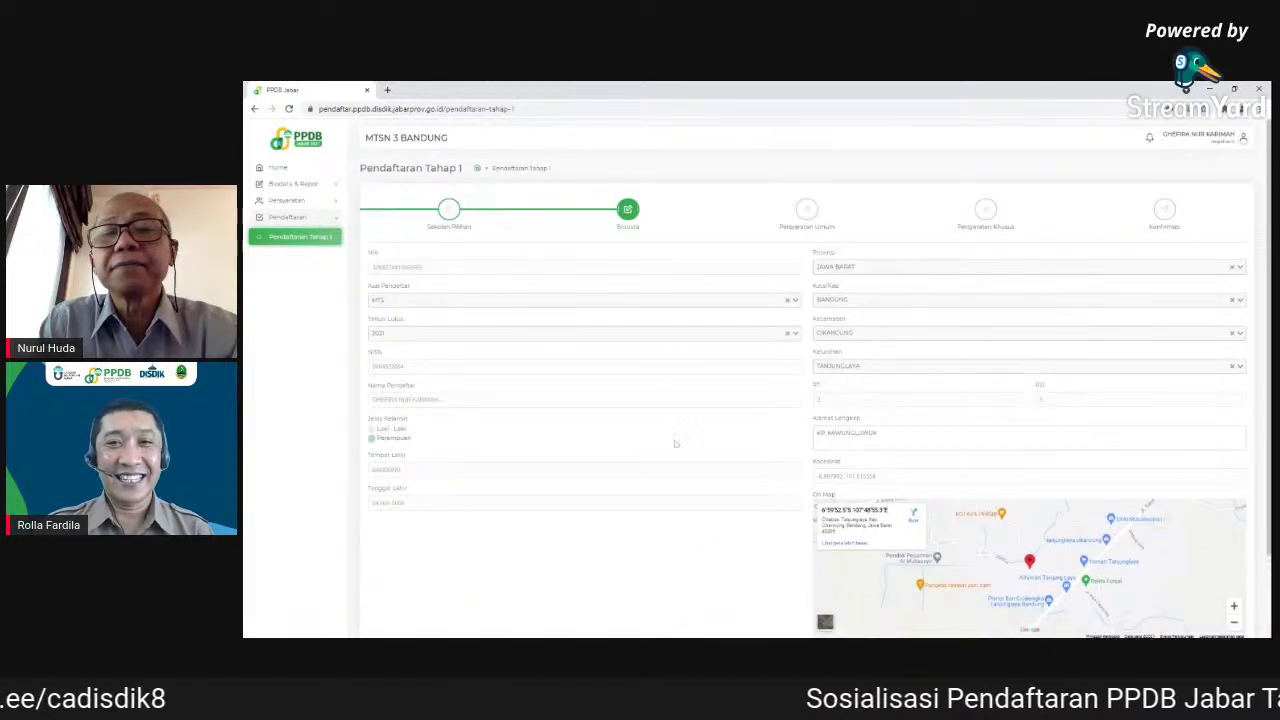
scroll(707, 566, down, 3)
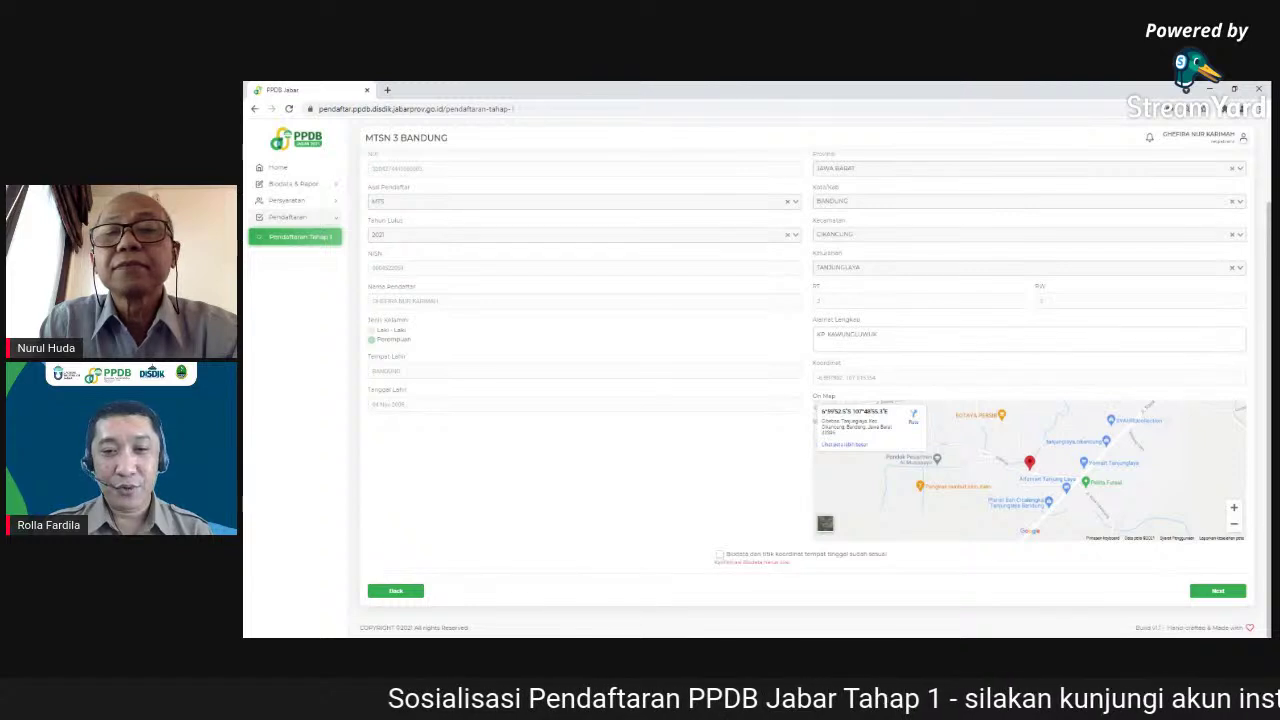
click(720, 557)
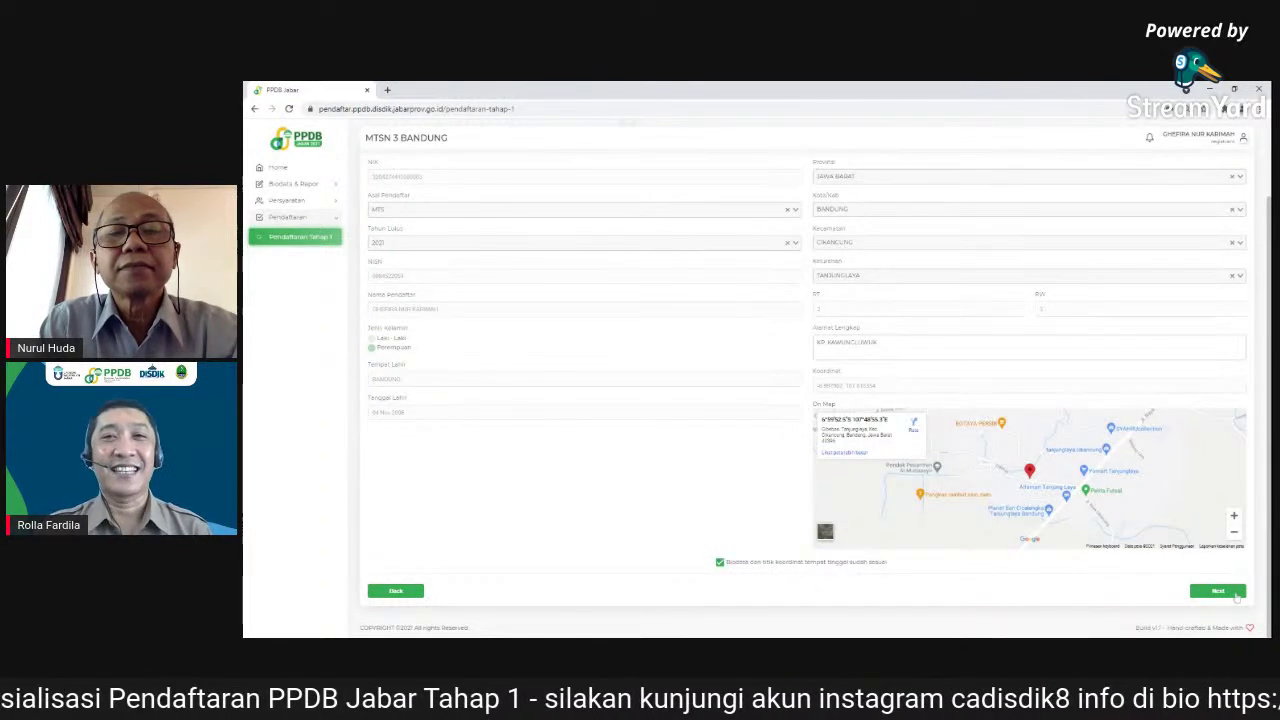
click(1237, 593)
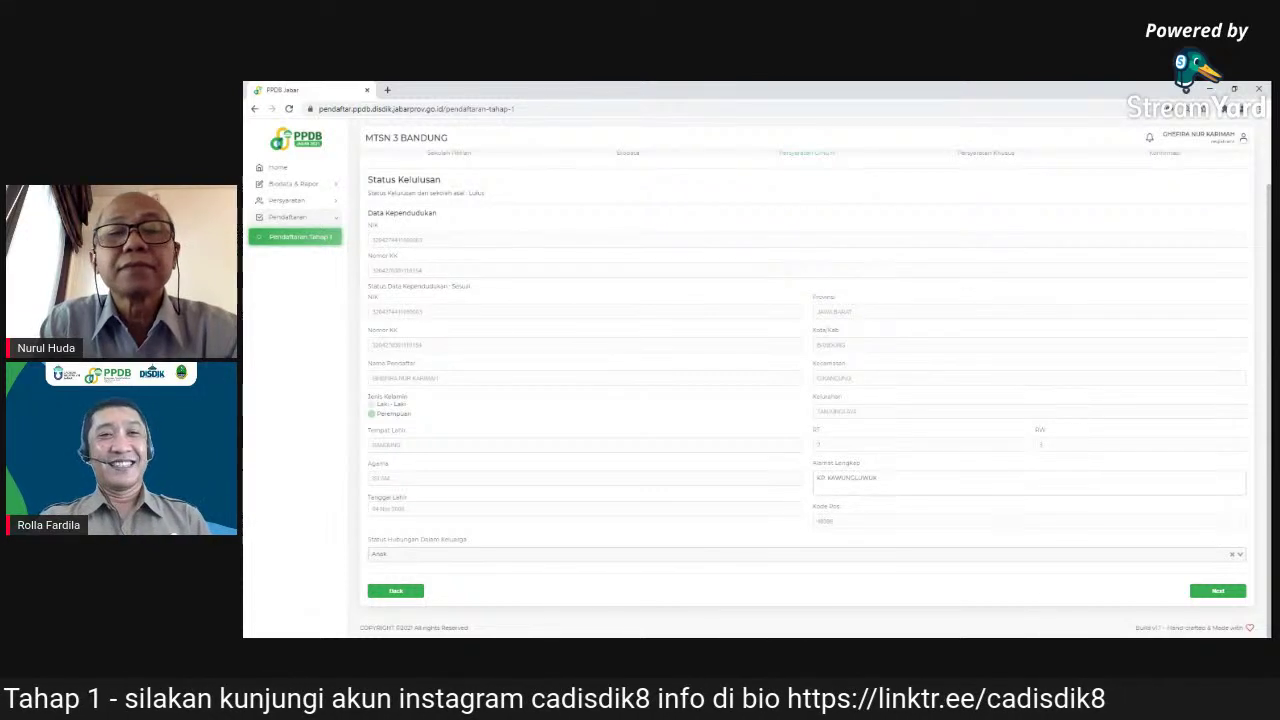
- Review the Lulus graduation status and population data, then proceed to Persyaratan Khusus
scroll(771, 400, up, 2)
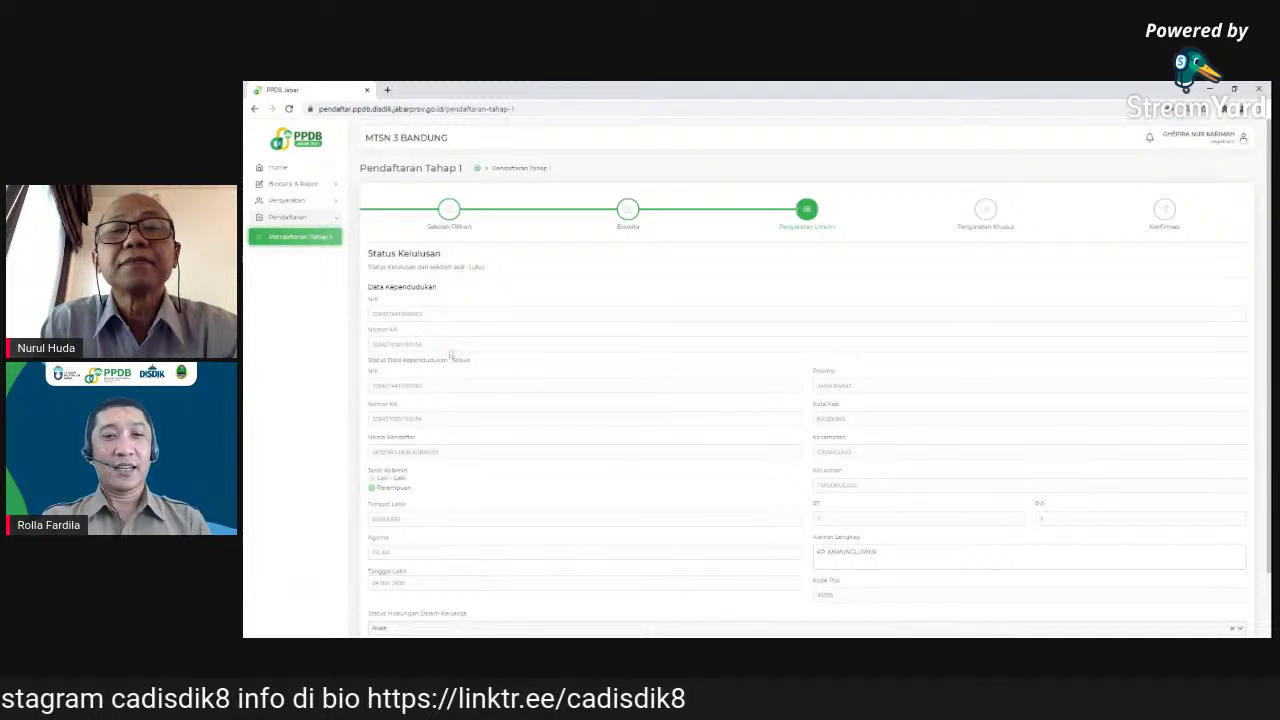
scroll(637, 454, down, 2)
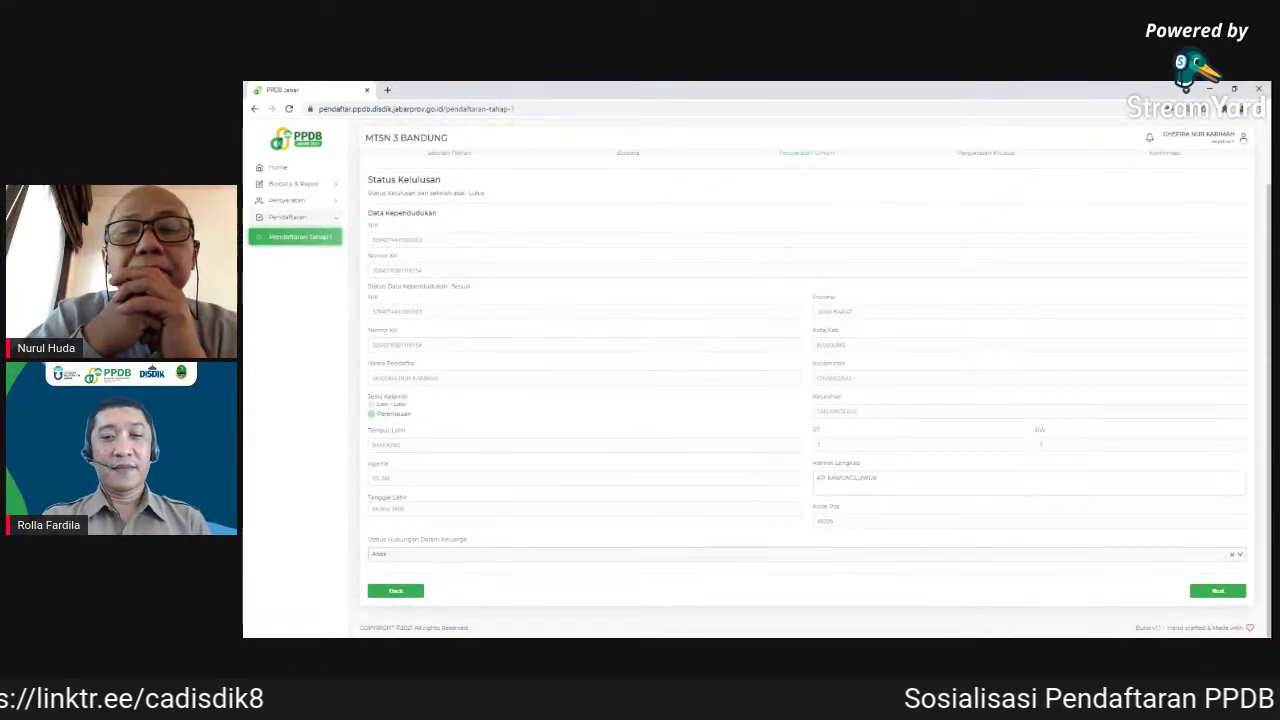
click(1226, 593)
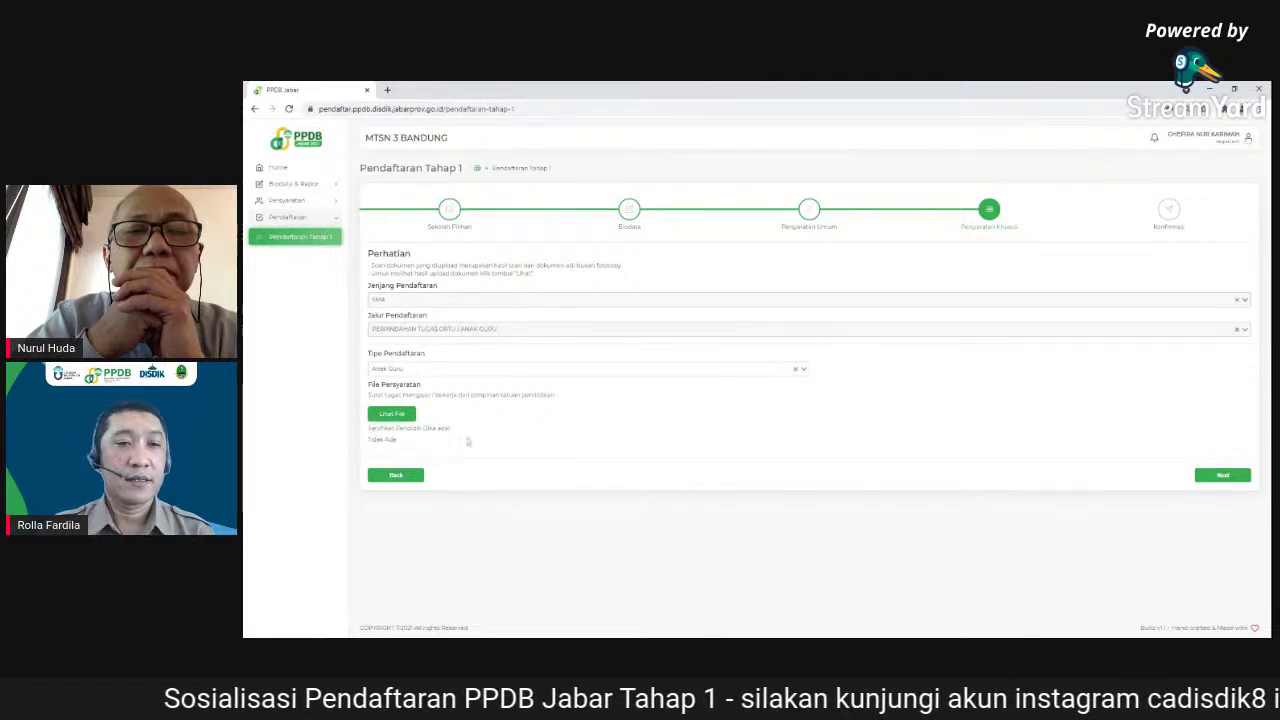
- View the uploaded surat tugas file, then proceed to the Konfirmasi step
click(408, 420)
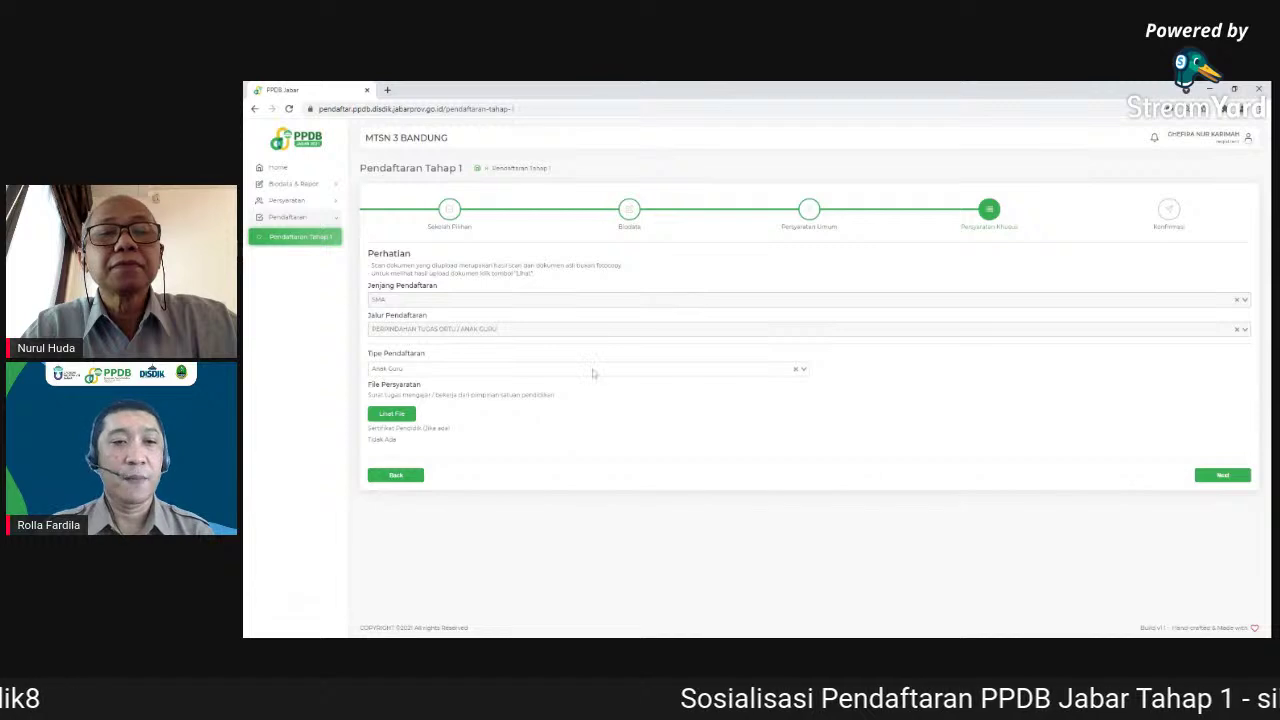
click(1223, 476)
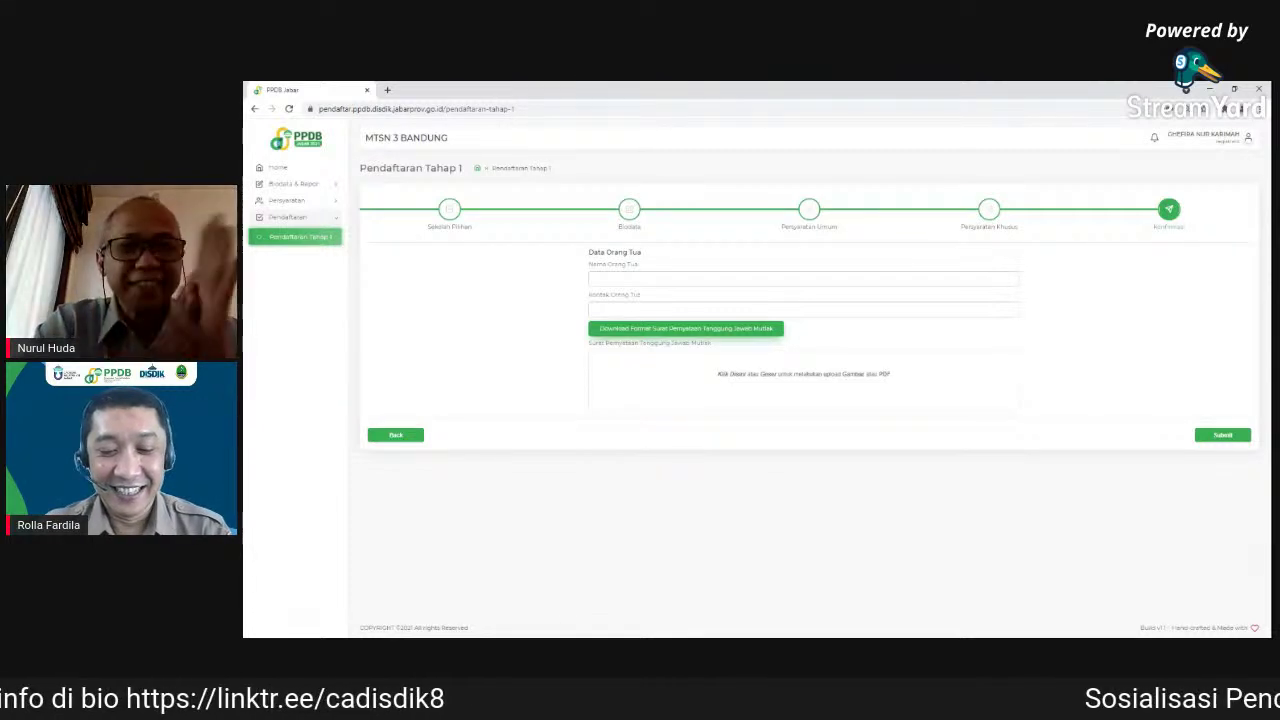
- Enter the parent's name and contact number, then download the Surat Pernyataan Tanggung Jawab Mutlak template
click(740, 279)
text(4)
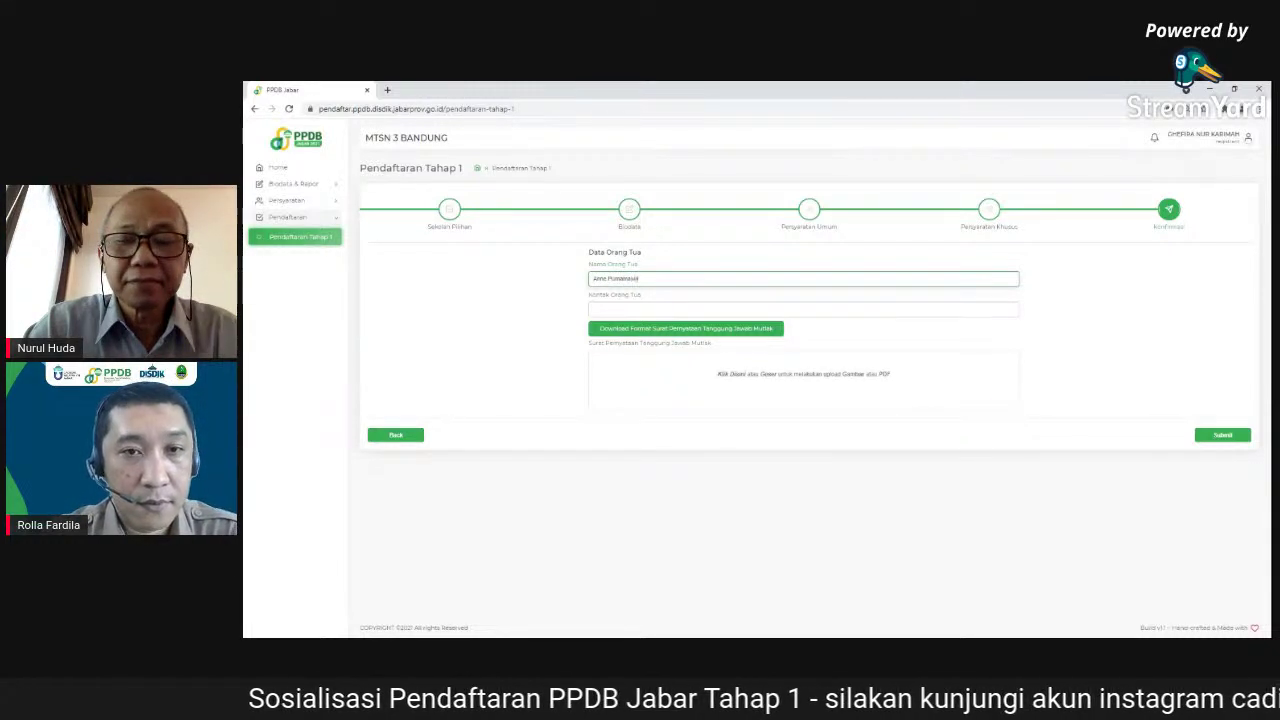
text(, S.Pd)
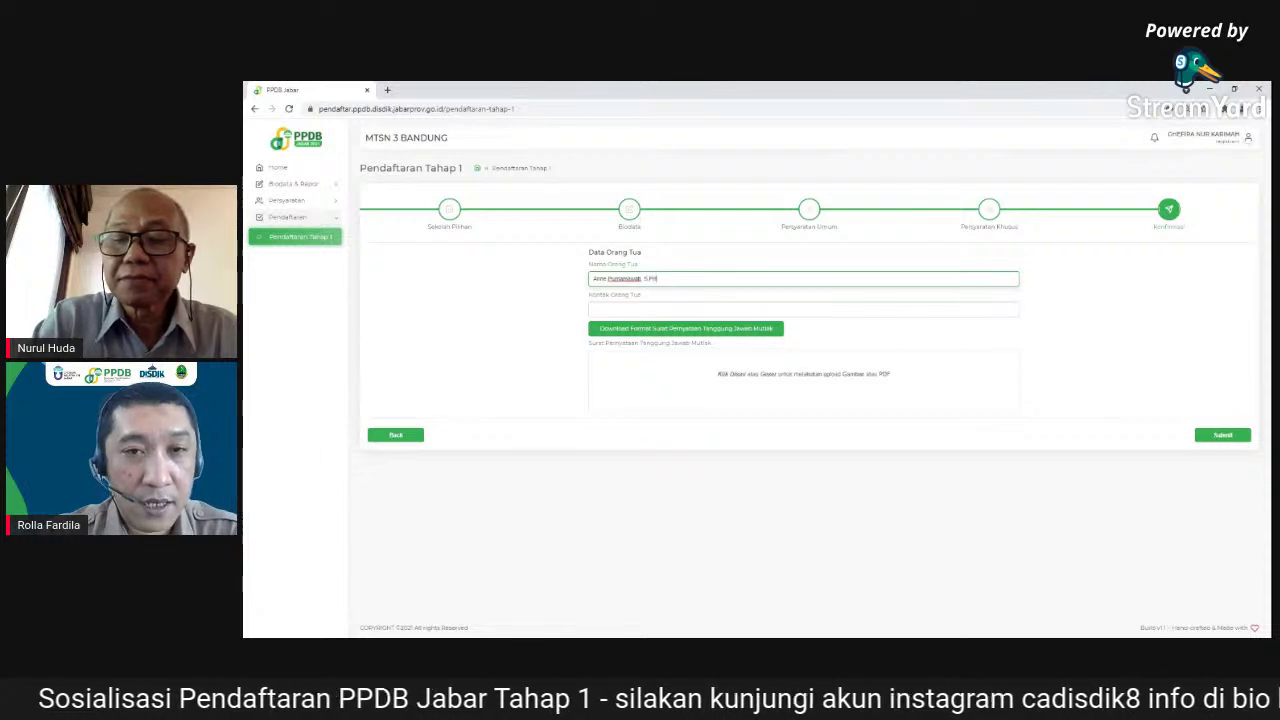
click(645, 309)
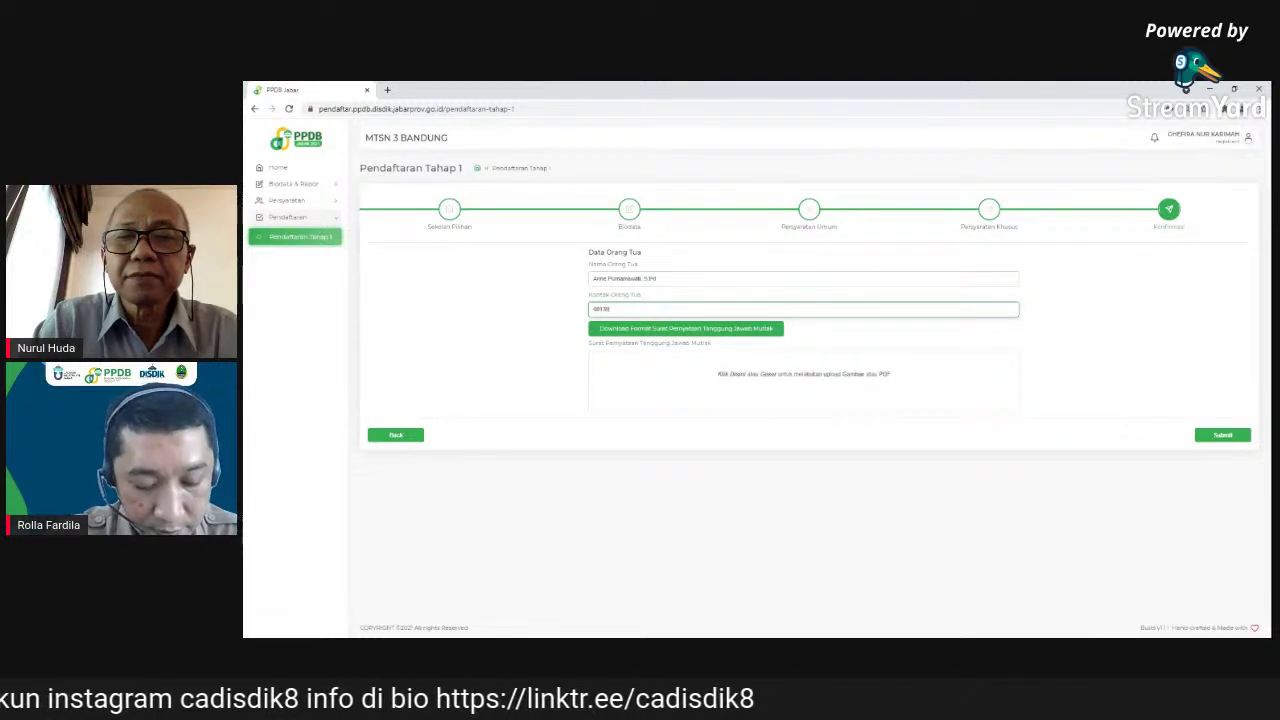
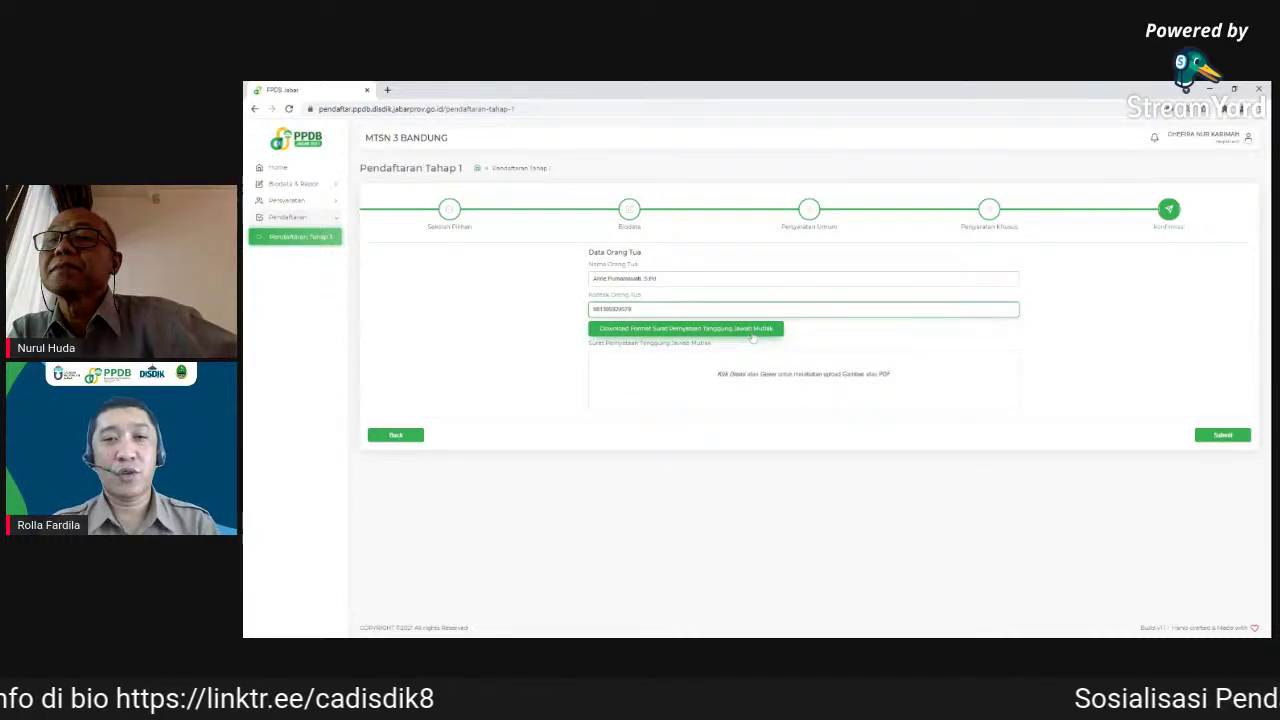
click(752, 333)
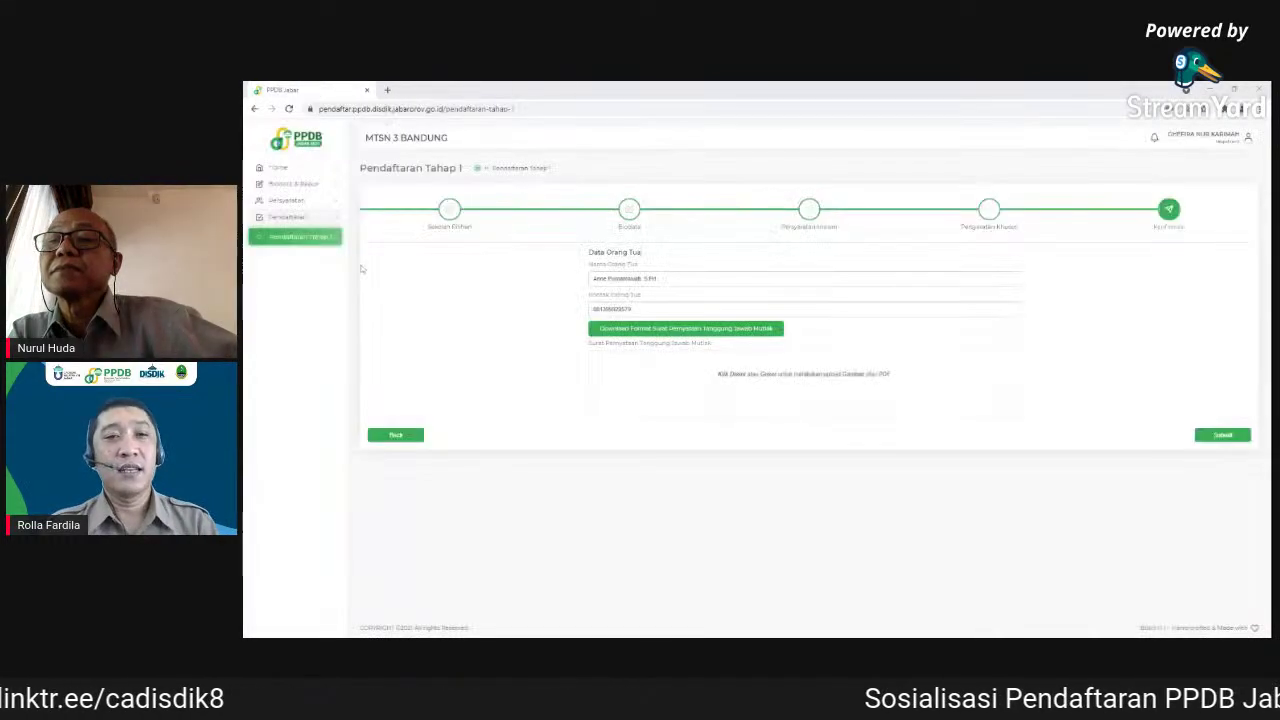